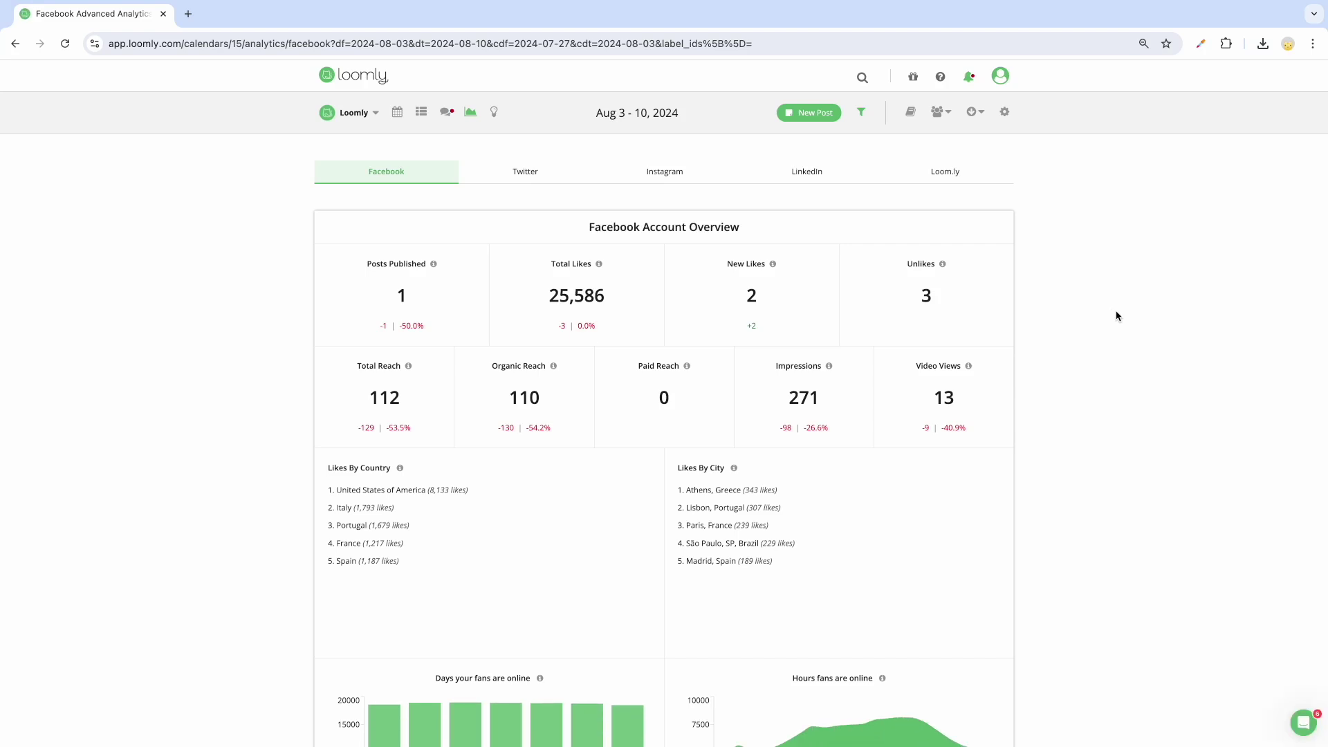
scroll(1118, 316, down, 2)
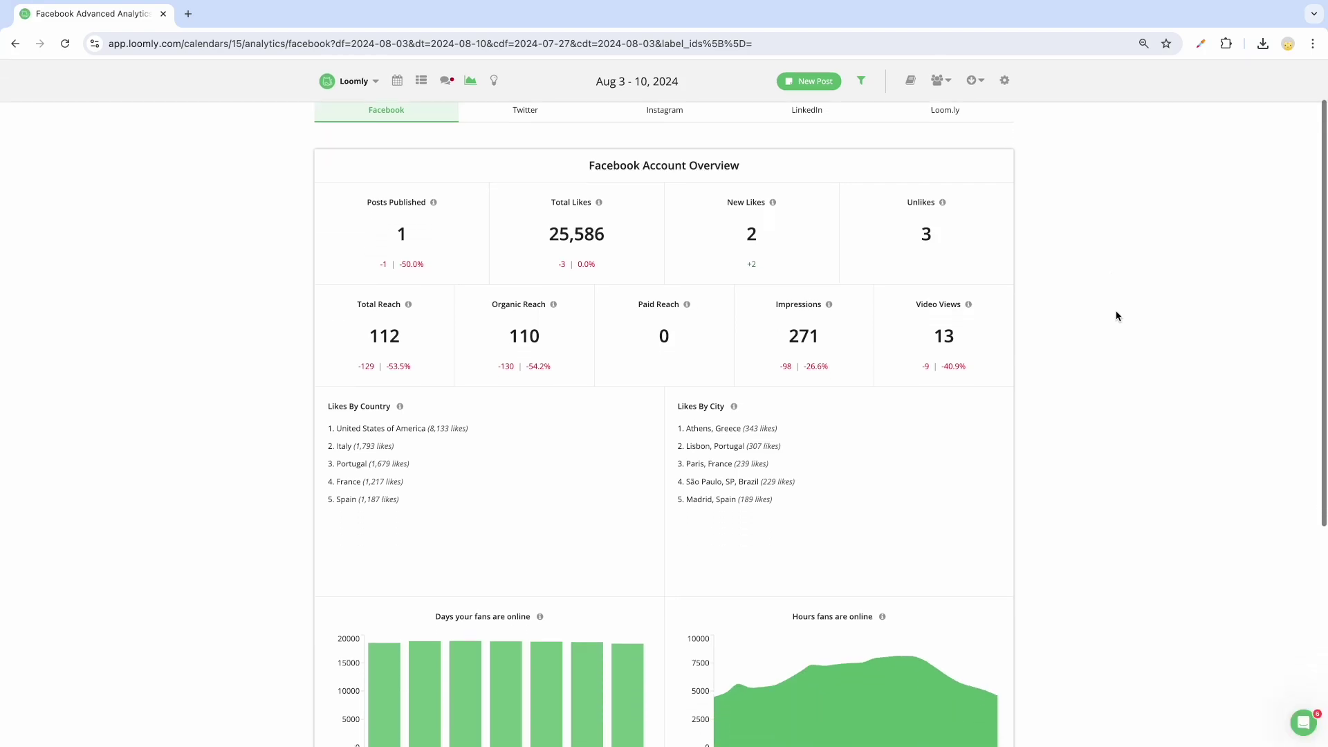
scroll(1117, 316, down, 1)
scroll(1117, 315, down, 1)
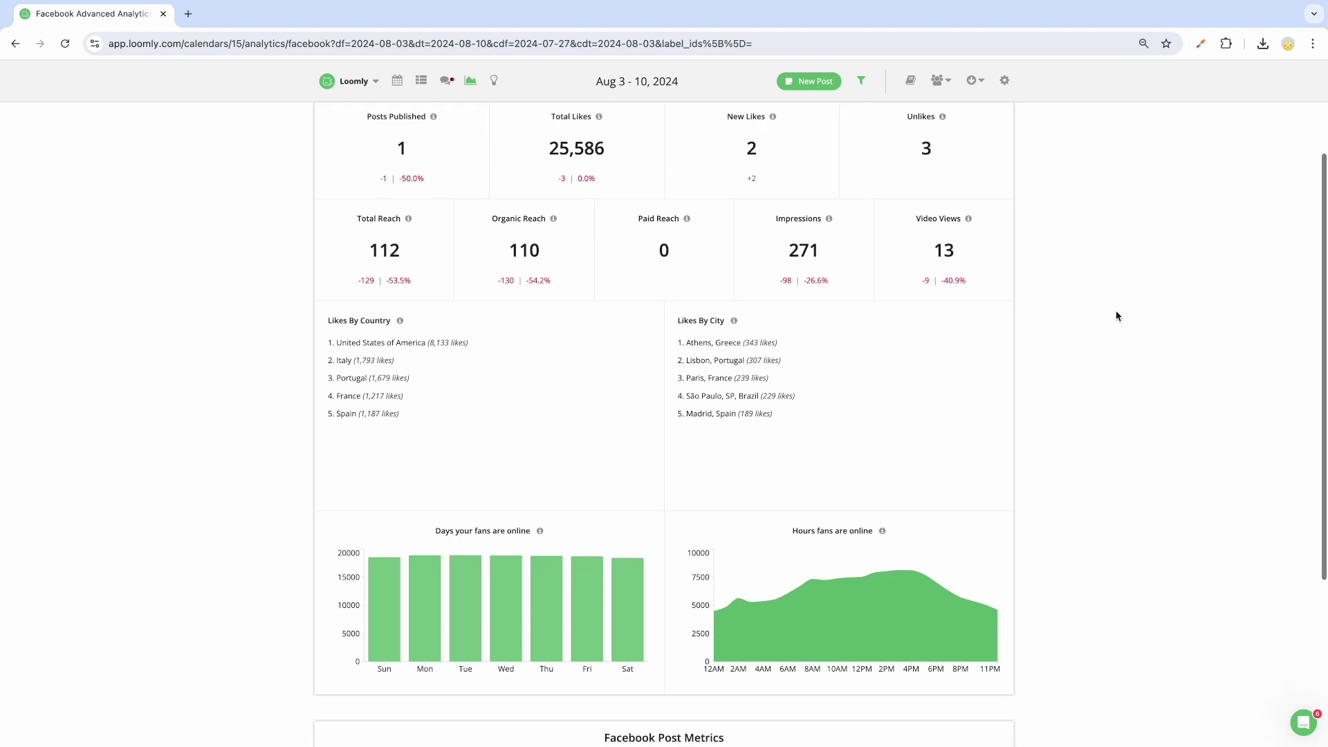
scroll(1118, 316, down, 1)
scroll(1118, 316, down, 1)
scroll(1118, 317, down, 1)
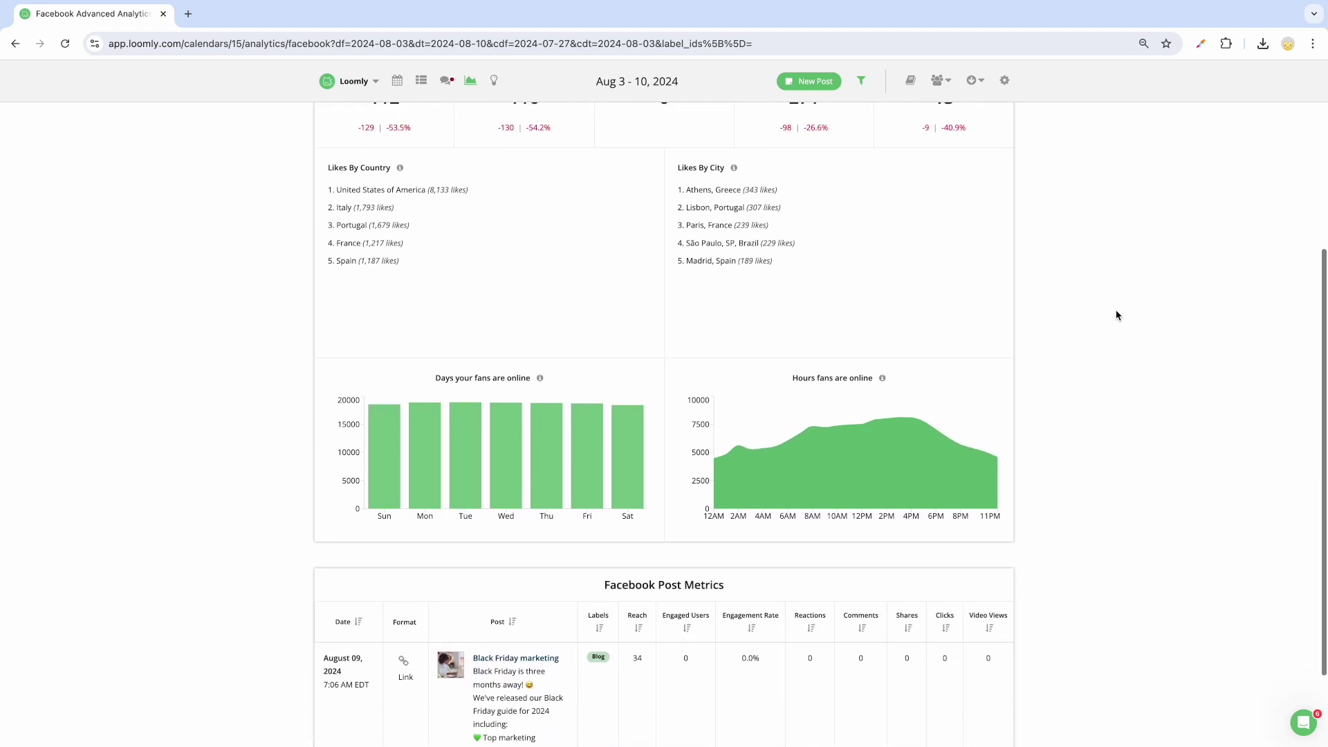
scroll(1118, 316, down, 1)
scroll(1117, 315, down, 1)
scroll(1118, 315, up, 1)
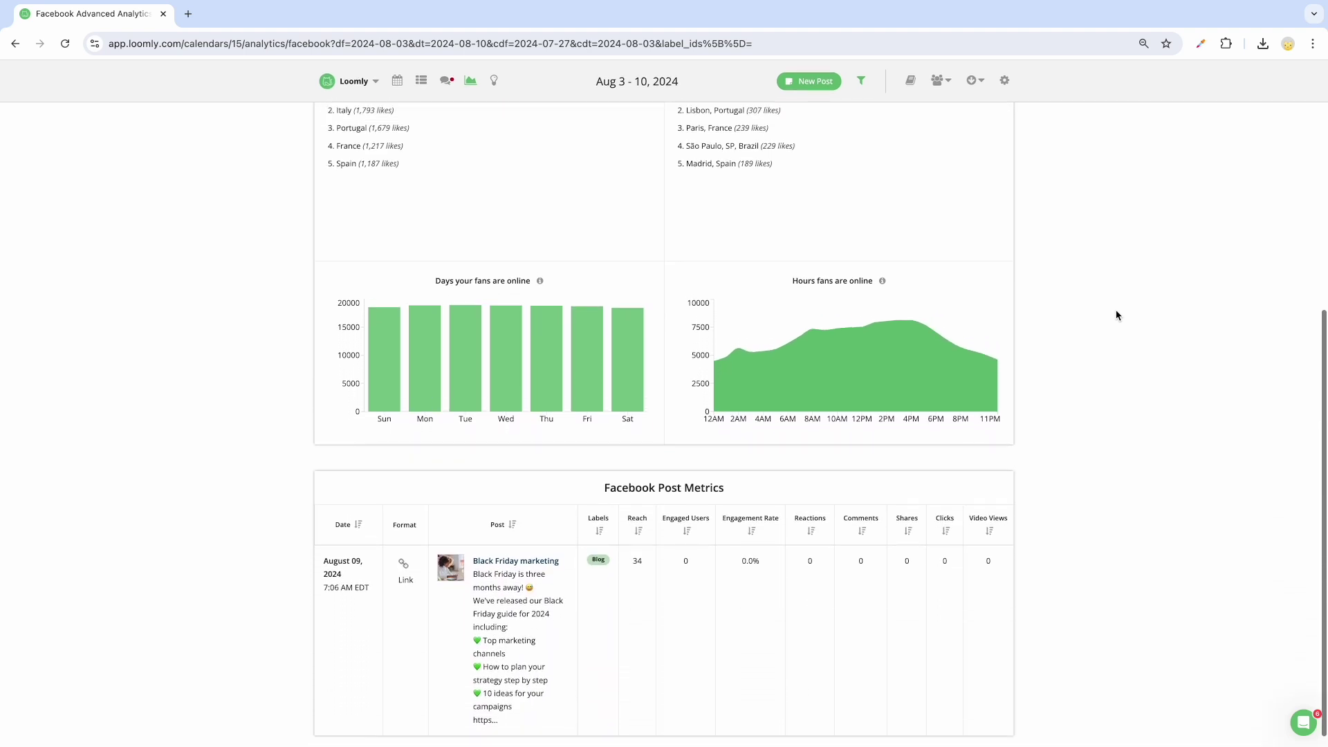
scroll(1117, 316, up, 3)
scroll(1117, 317, up, 3)
scroll(1117, 316, up, 3)
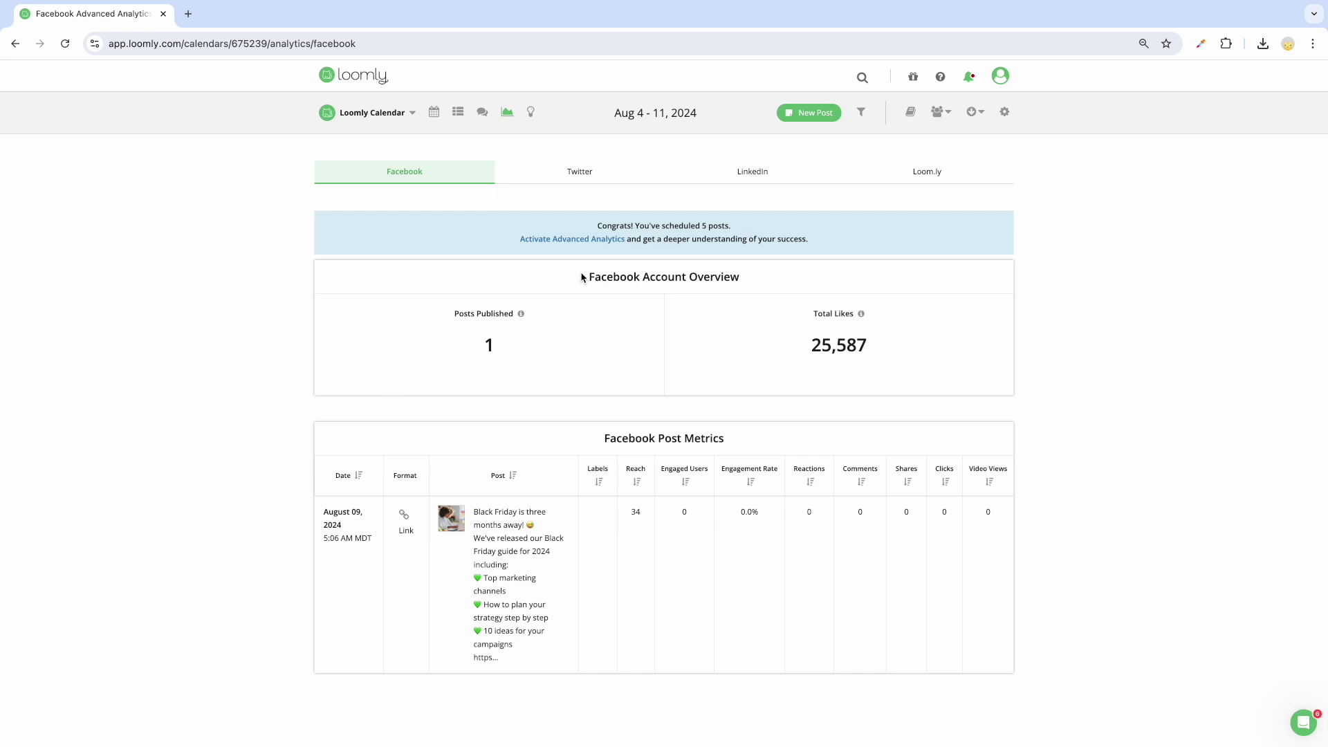
Step: Activate Advanced Analytics from the blue banner to enable detailed Facebook analytics
click(572, 239)
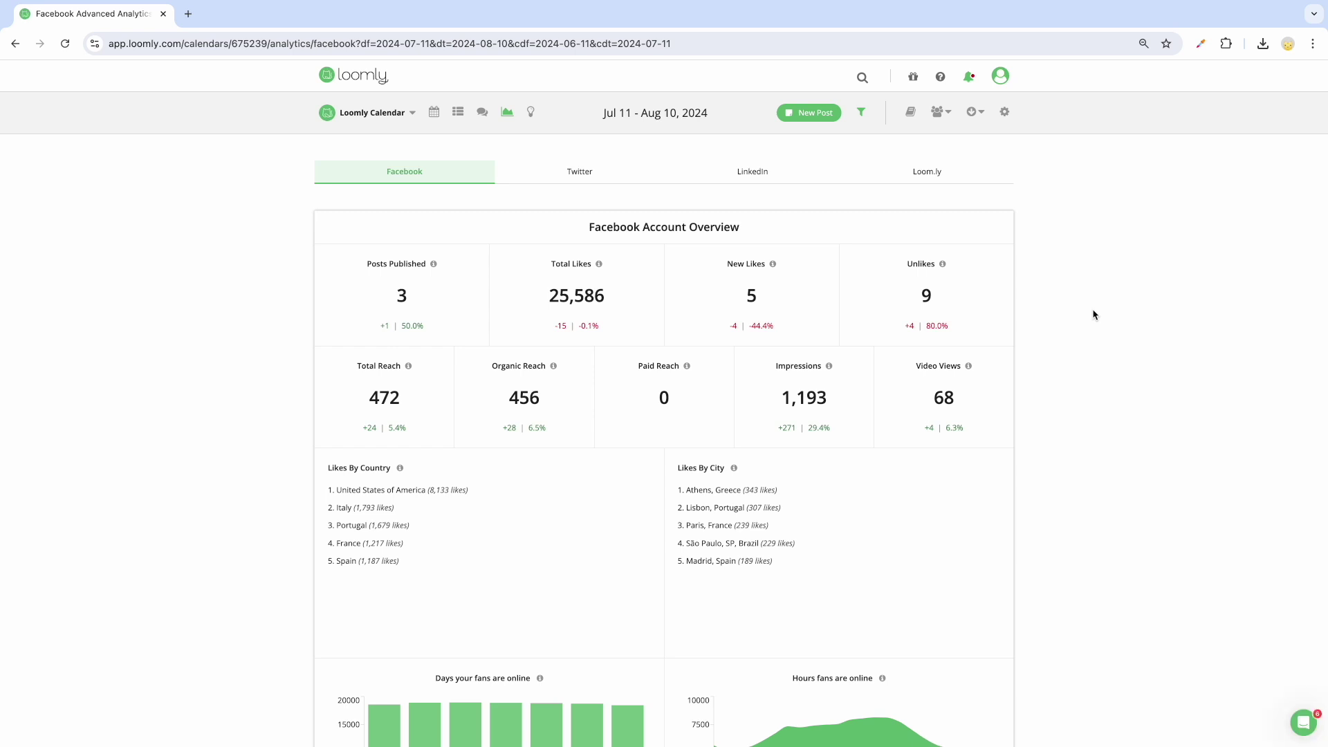
scroll(1094, 314, down, 3)
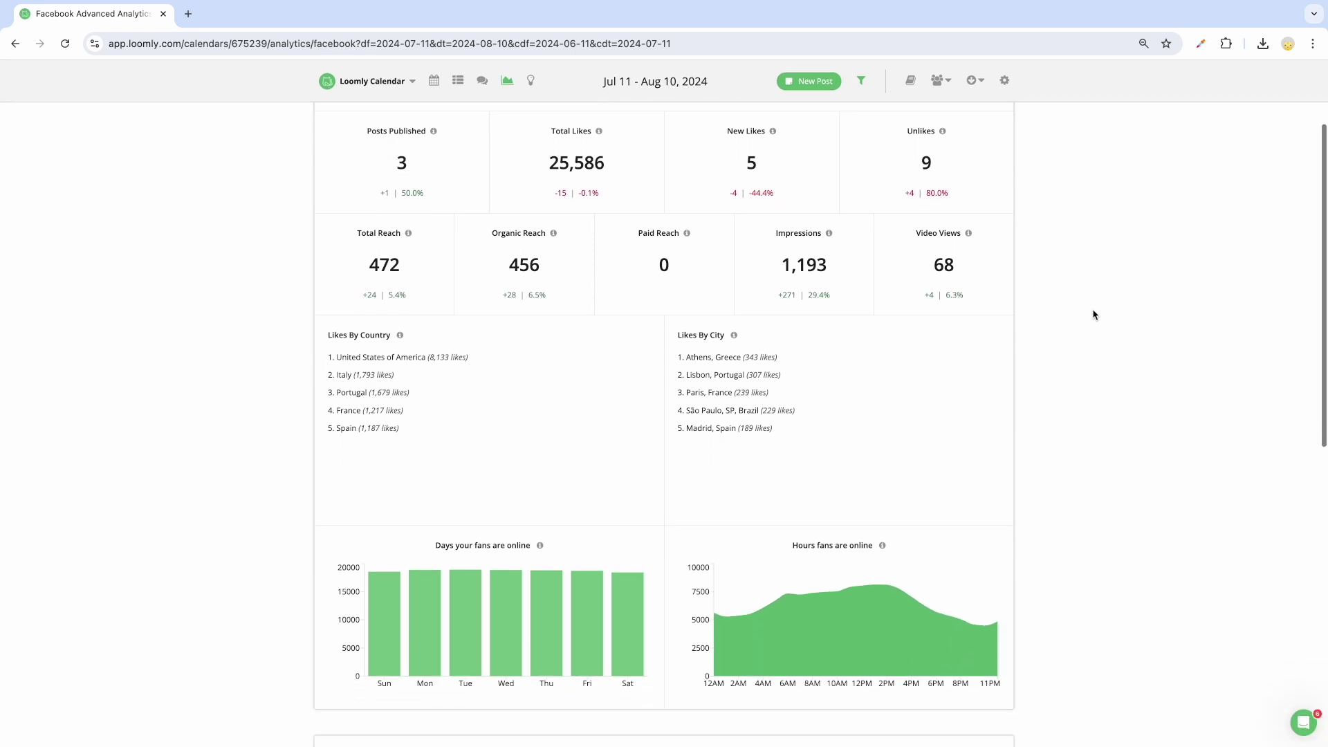
scroll(1094, 315, down, 2)
scroll(1094, 314, down, 2)
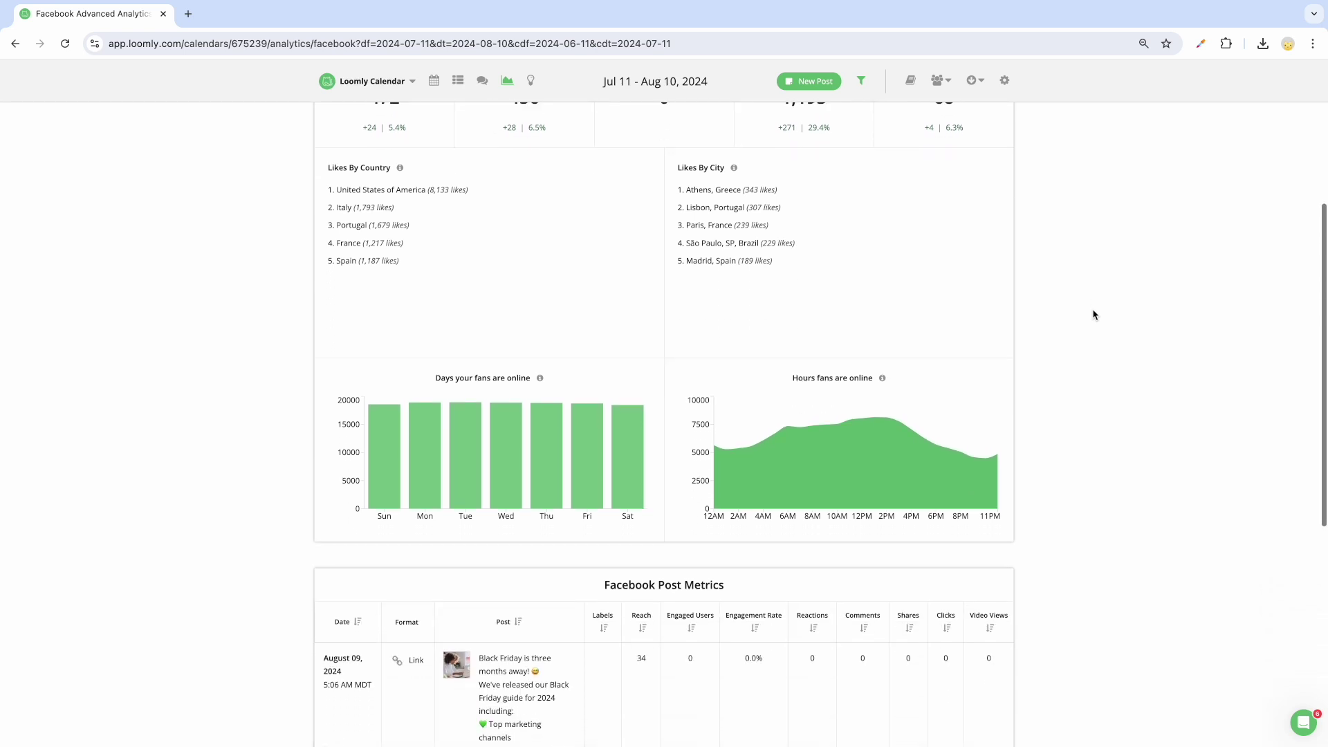
scroll(1094, 314, down, 1)
scroll(1095, 315, down, 2)
scroll(1094, 315, down, 1)
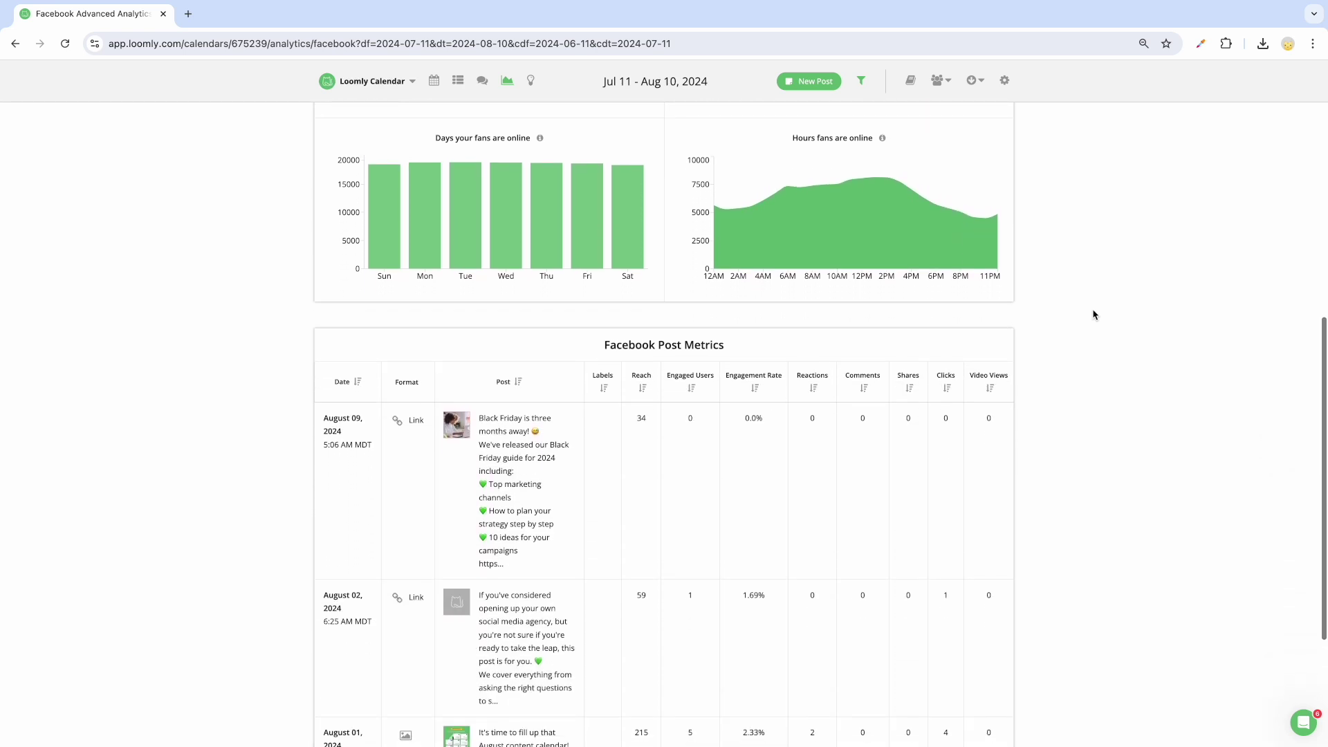
scroll(1093, 314, down, 1)
scroll(1094, 314, down, 2)
scroll(1094, 315, down, 1)
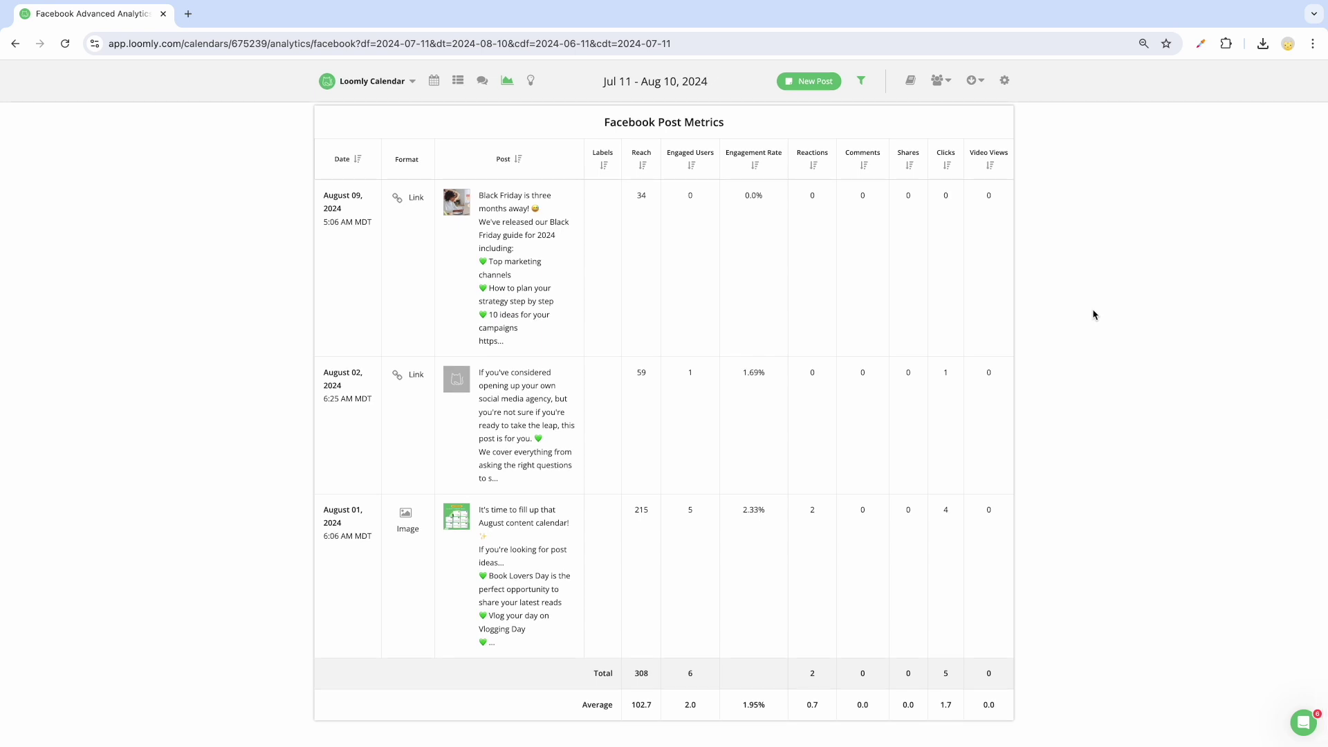
scroll(1095, 315, up, 1)
scroll(1094, 315, up, 5)
scroll(1094, 315, up, 4)
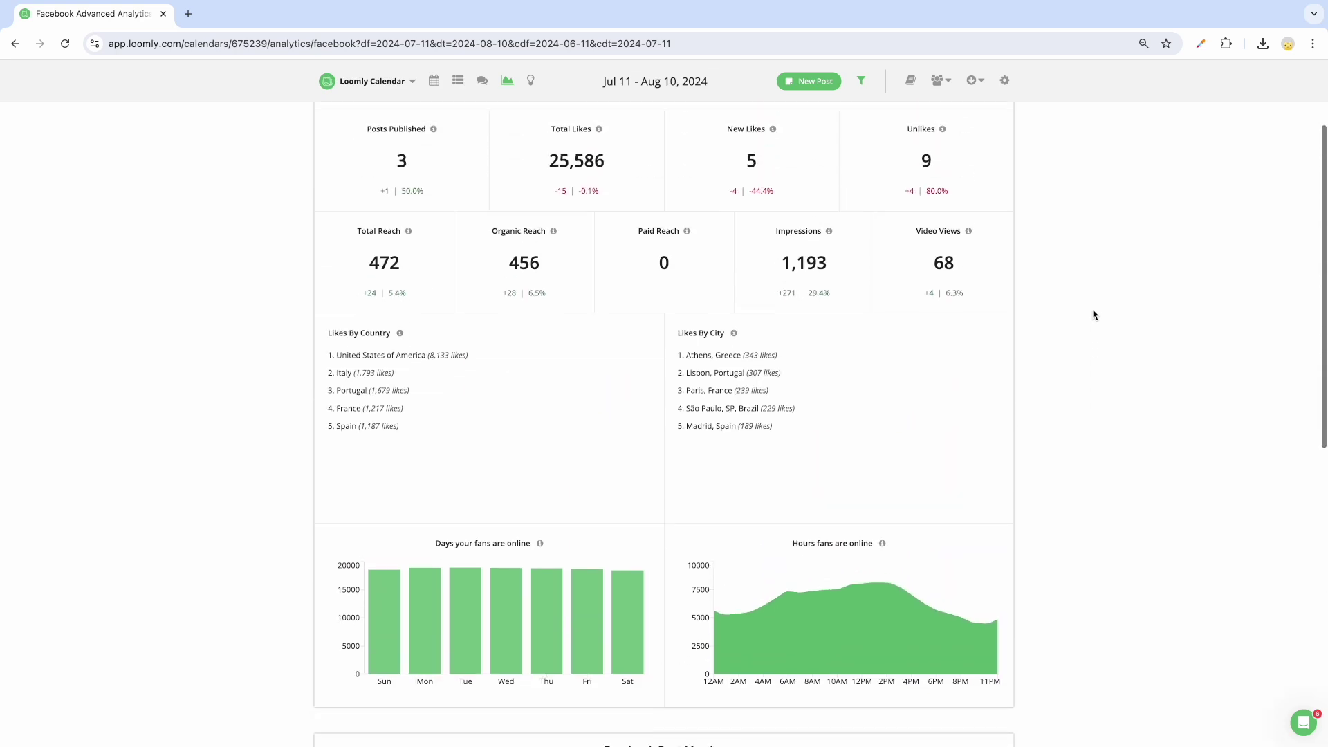
scroll(1094, 314, up, 3)
Step: Switch from the Facebook post metrics to the LinkedIn analytics overview
click(751, 172)
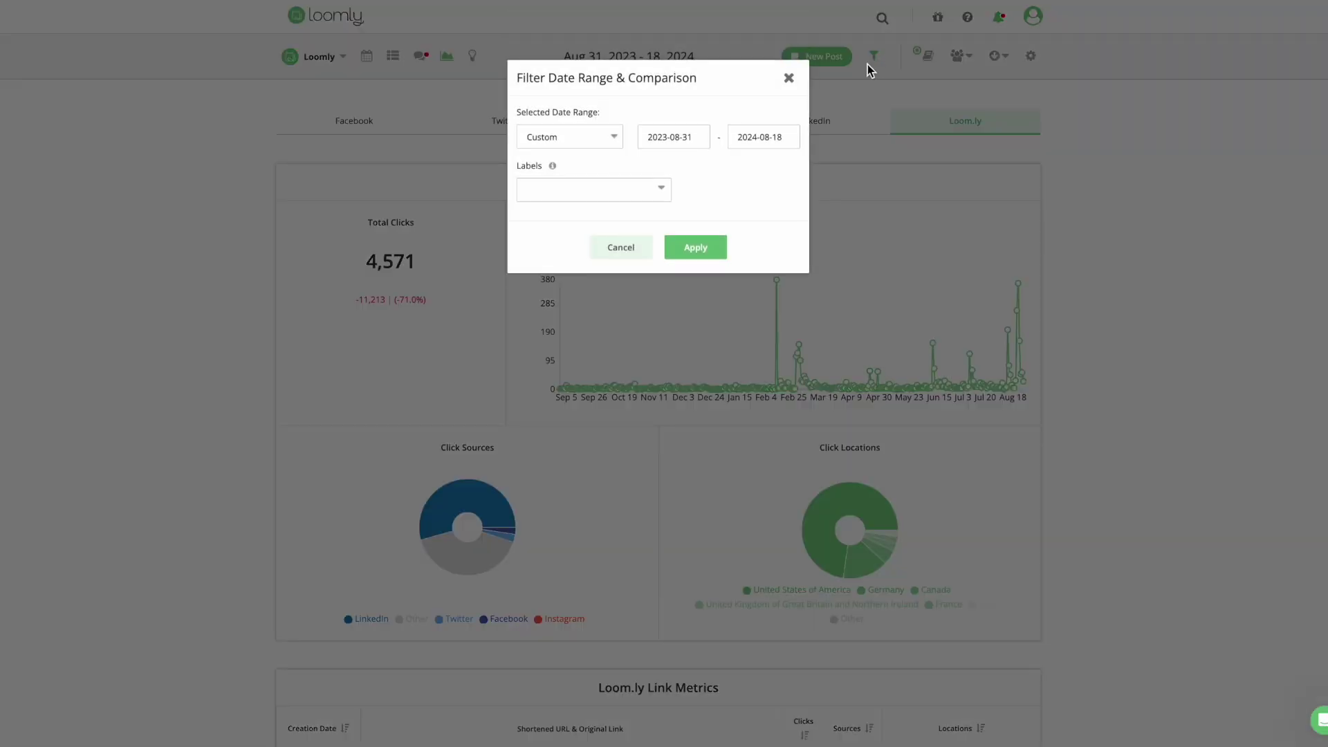
Step: Apply the 'Last 30 days' preset range (Jul 19 – Aug 18, 2024) to Loom.ly link analytics
click(609, 139)
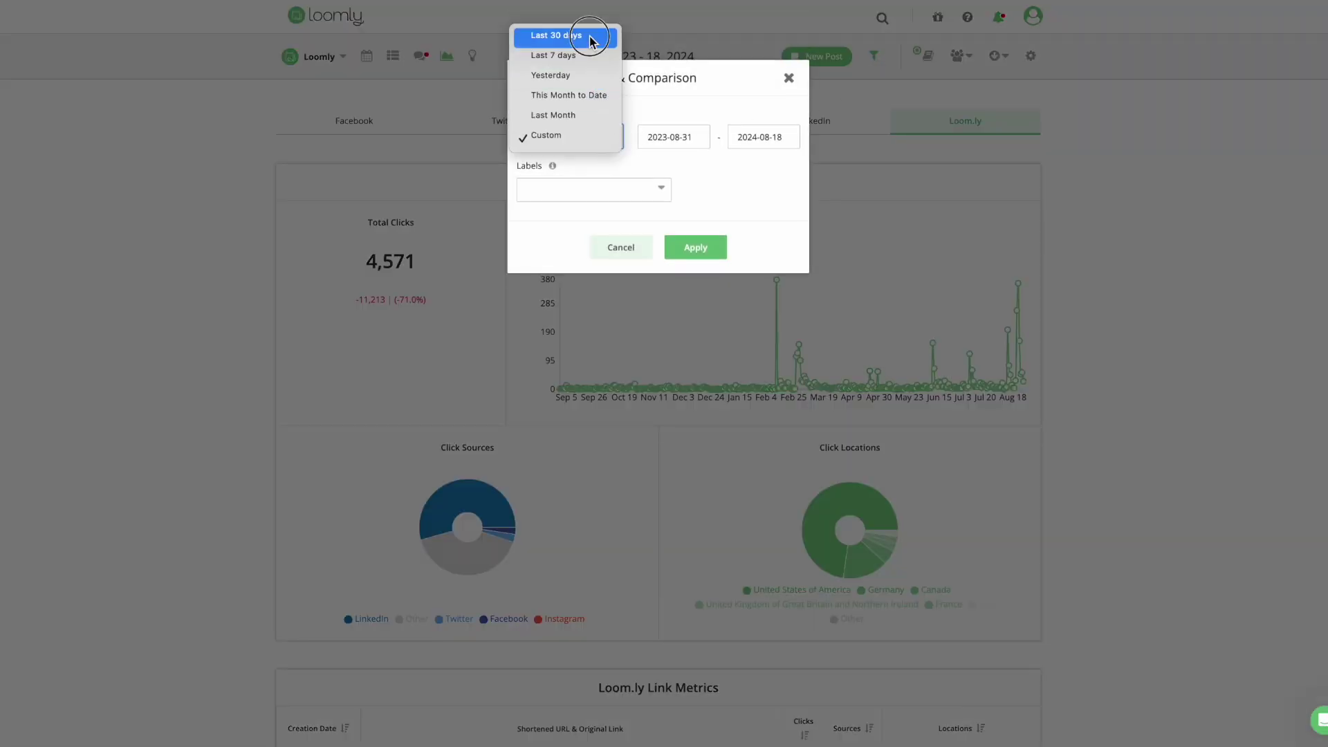
click(569, 33)
click(695, 247)
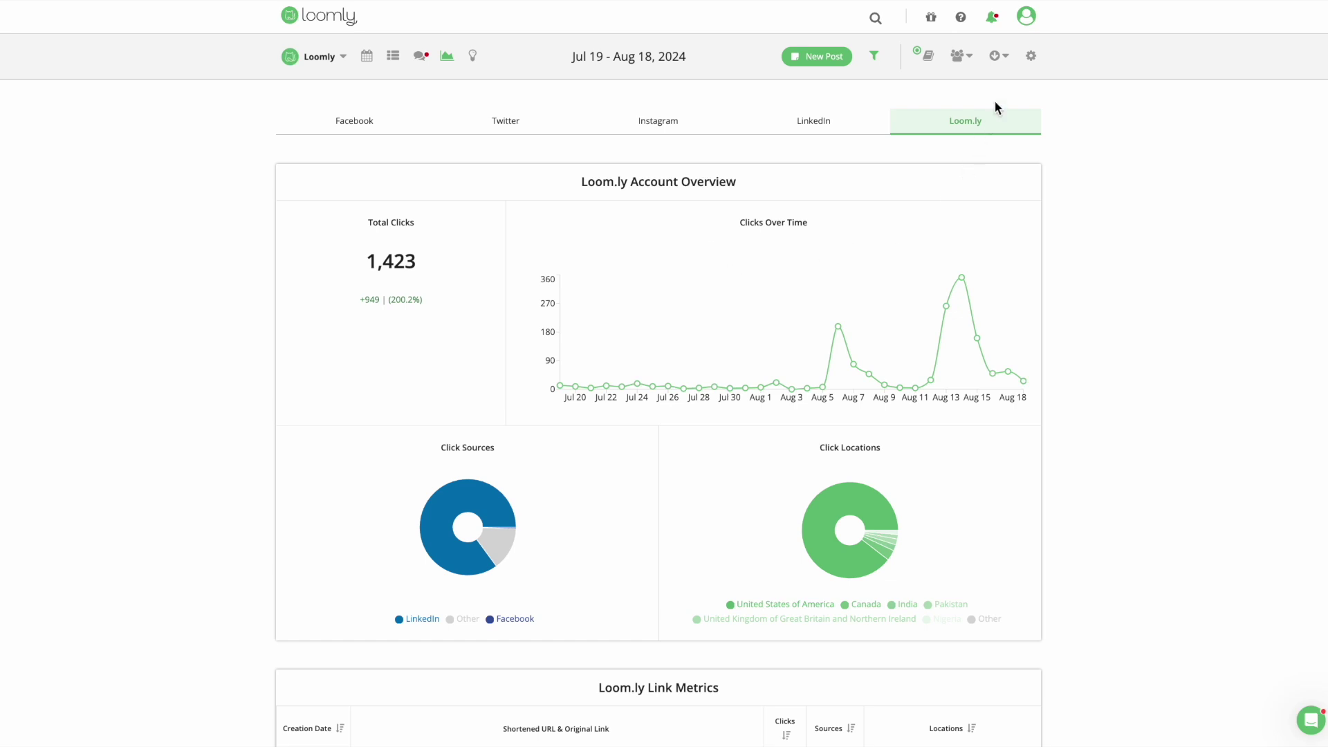
Step: Show the toolbar export menu with 'Export Analytics' and 'Schedule PDF Reports'
click(1000, 57)
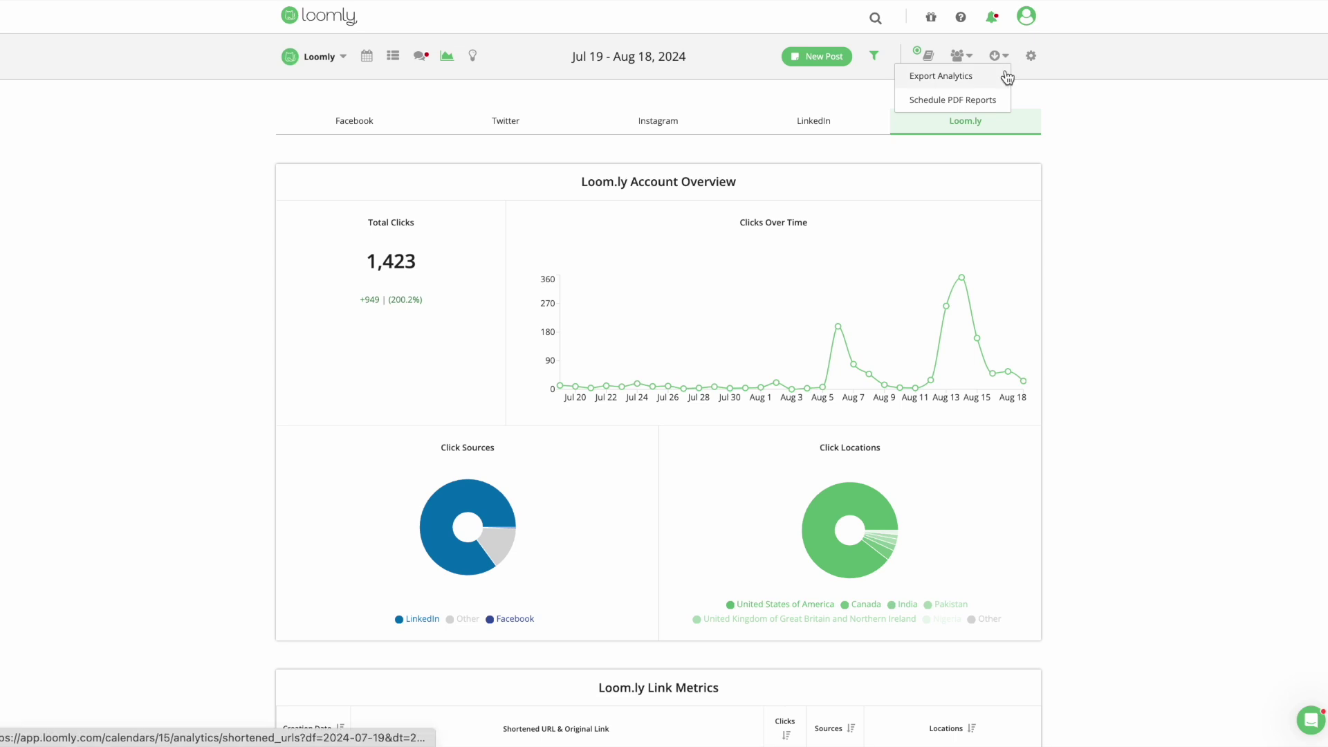